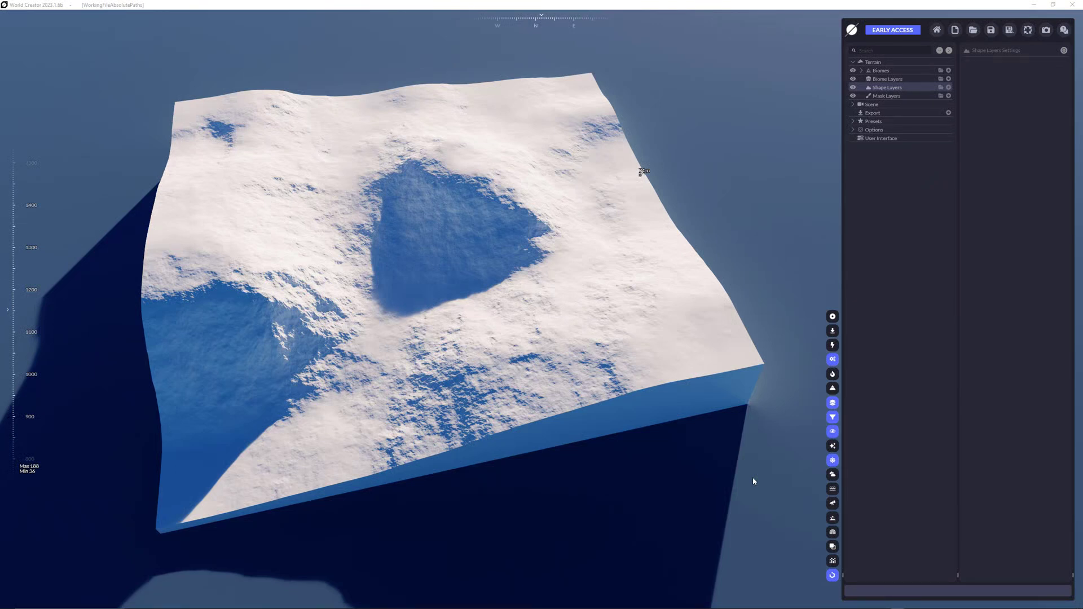
Add a Procedural Layer to the terrain's Shape Layers and check the available base shape types
click(691, 201)
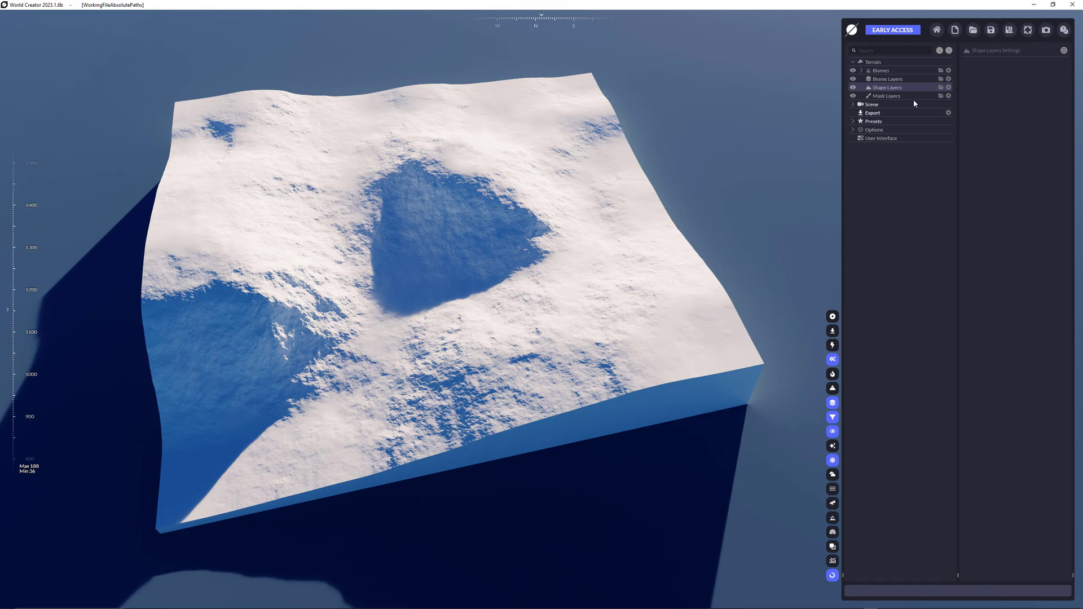
click(949, 87)
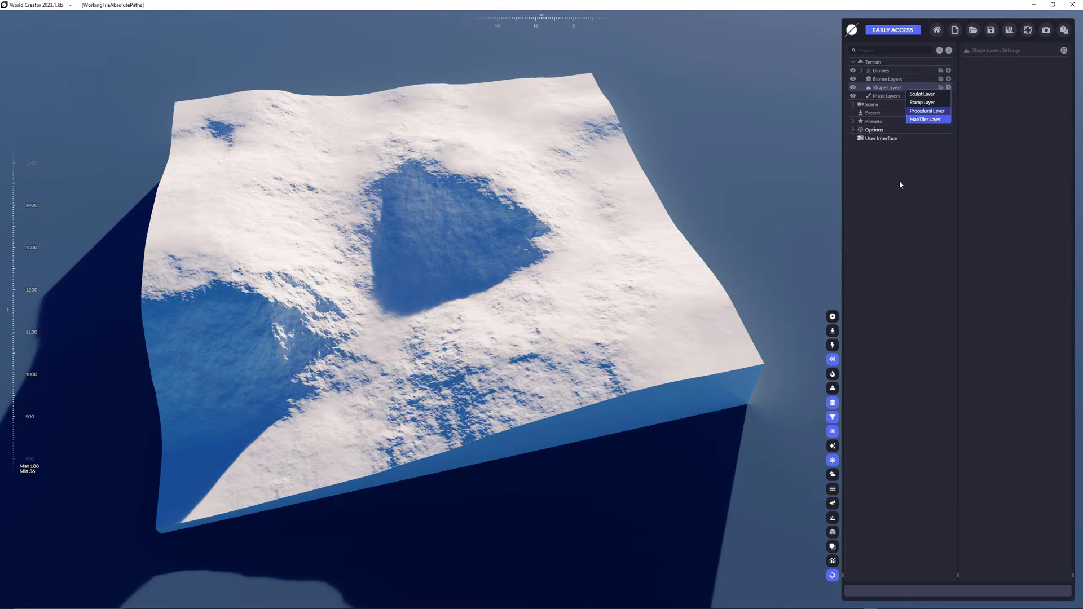
click(949, 88)
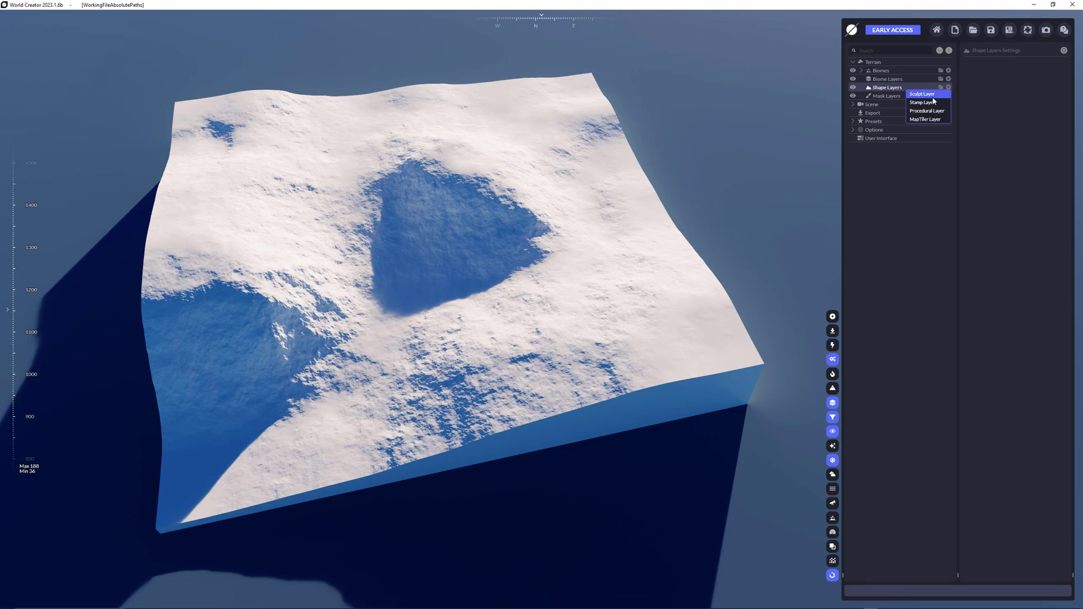
click(931, 111)
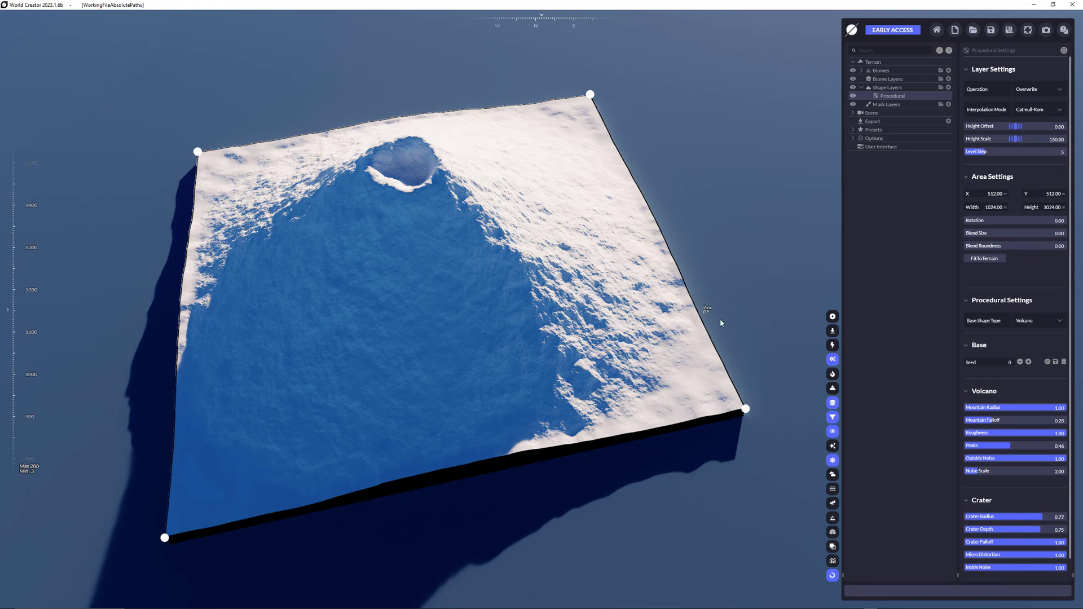
click(1058, 326)
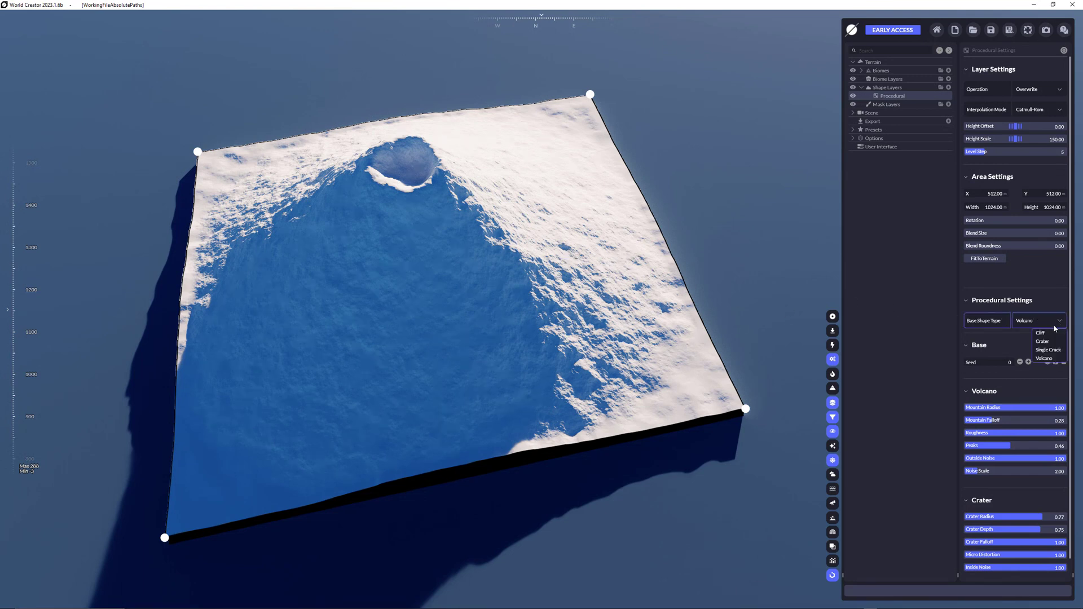
click(1020, 280)
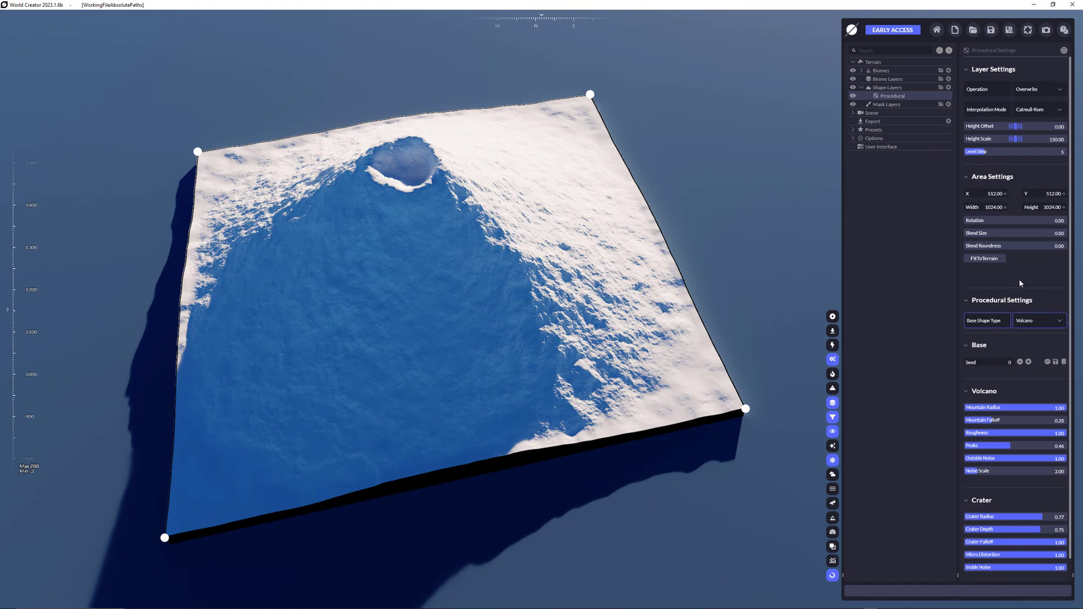
Add the Erosion Wide Flows and Dry Rocky Wide filters to the Global biome
click(861, 71)
click(869, 79)
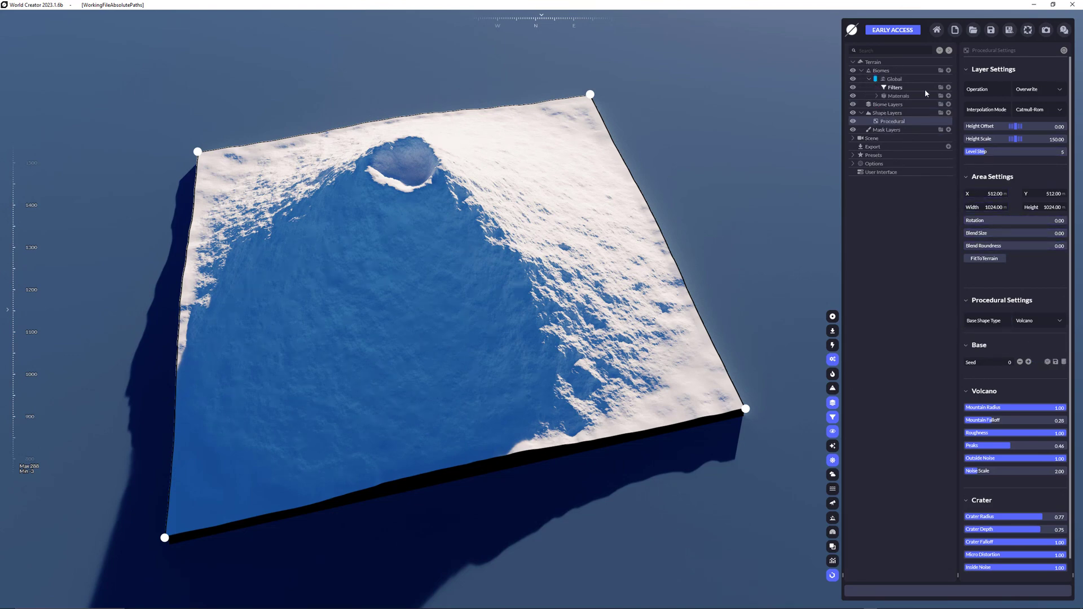
click(940, 88)
mouse_move(889, 170)
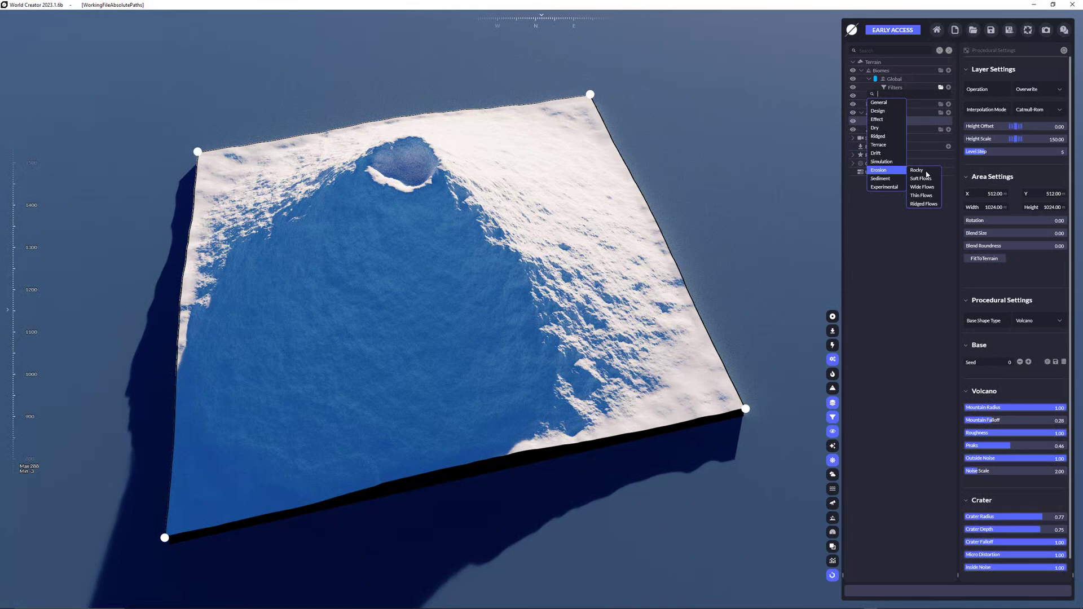
click(922, 186)
click(940, 87)
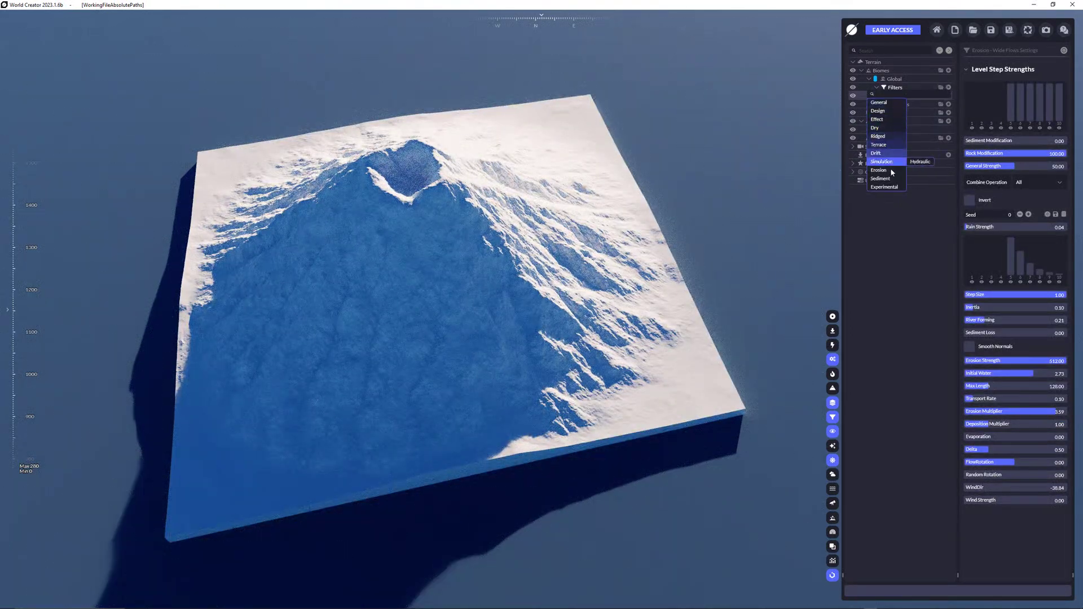
mouse_move(892, 180)
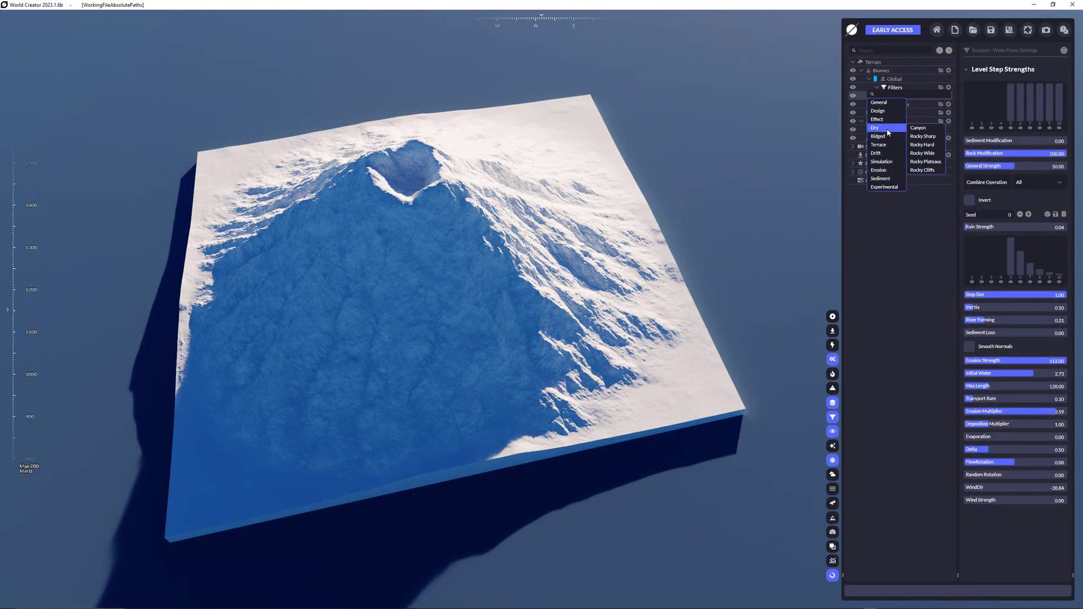
click(924, 154)
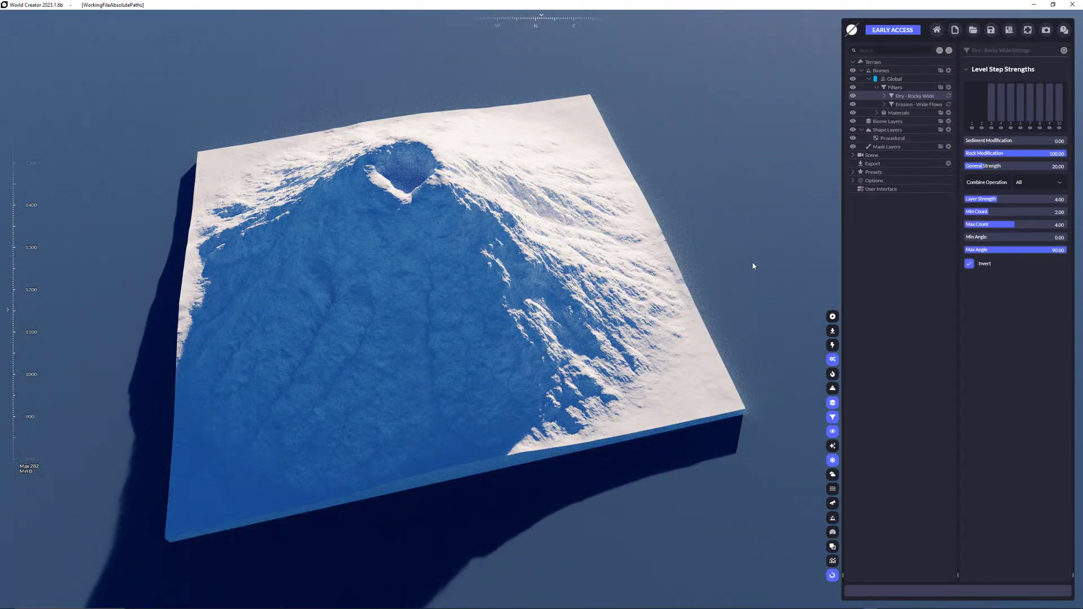
click(869, 79)
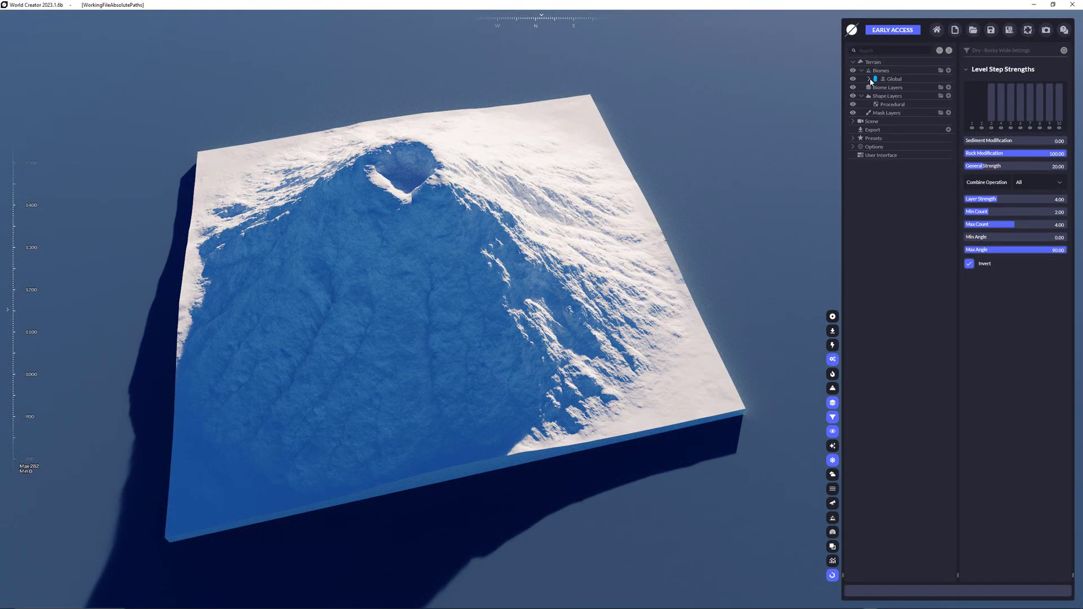
Enlarge the terrain to the 4k size, 4096 by 4096
click(890, 104)
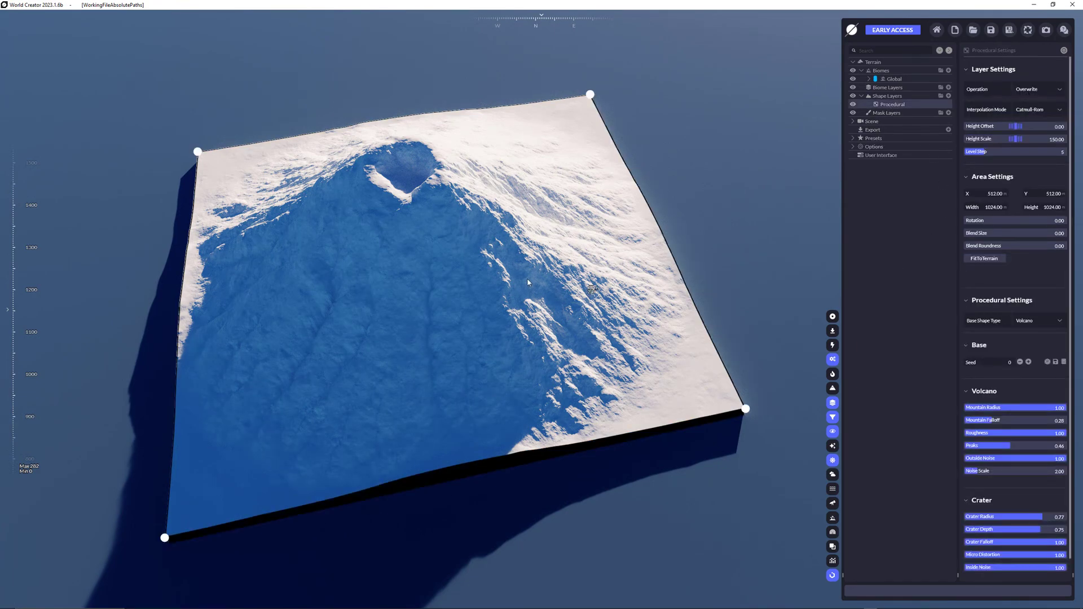
click(873, 62)
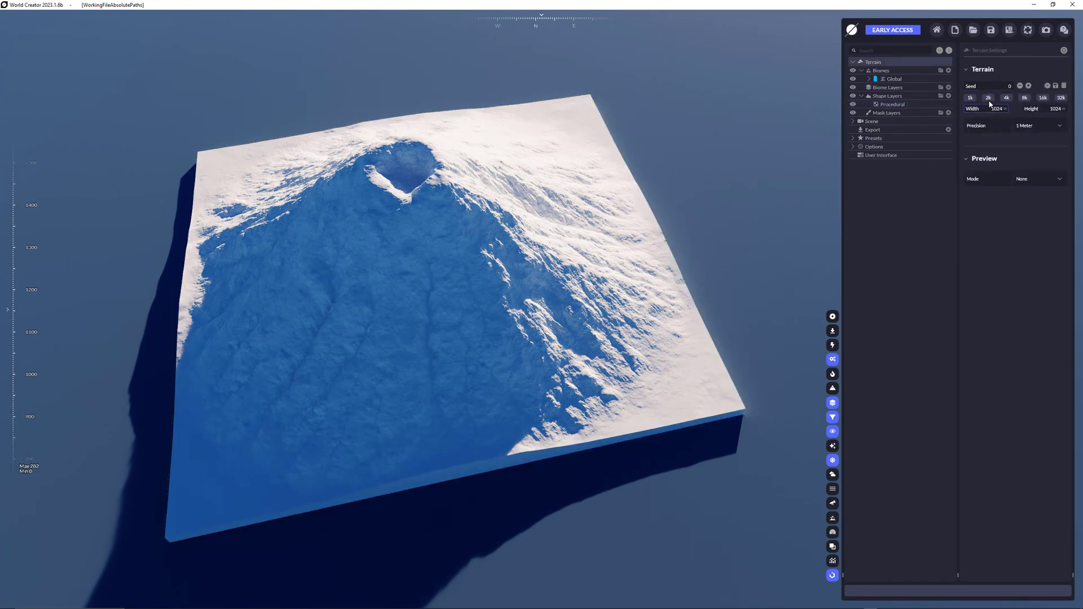
click(1006, 98)
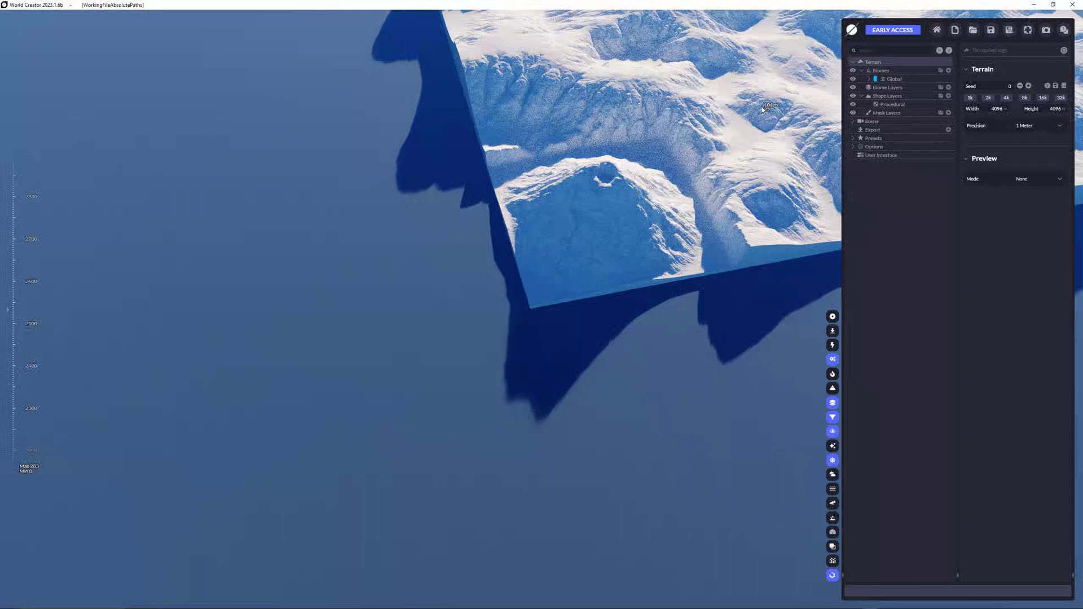
middle_drag(761, 110, 558, 225)
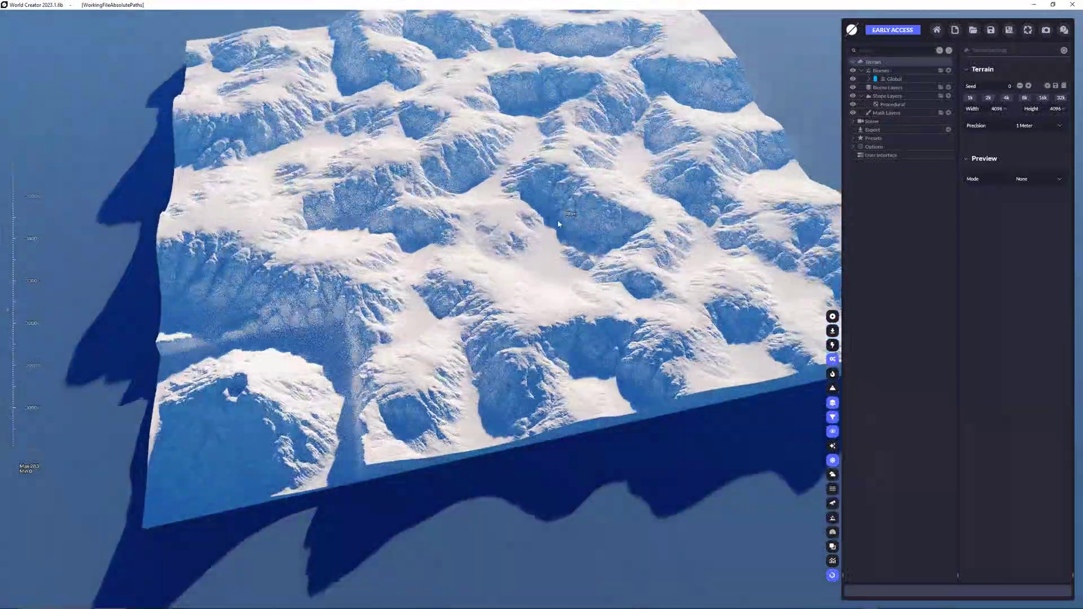
scroll(559, 223, up, 2)
Move the procedural volcano's area toward the terrain's middle, about X 1464, Y 1771, and enlarge it to about 1775 by 1621
click(919, 104)
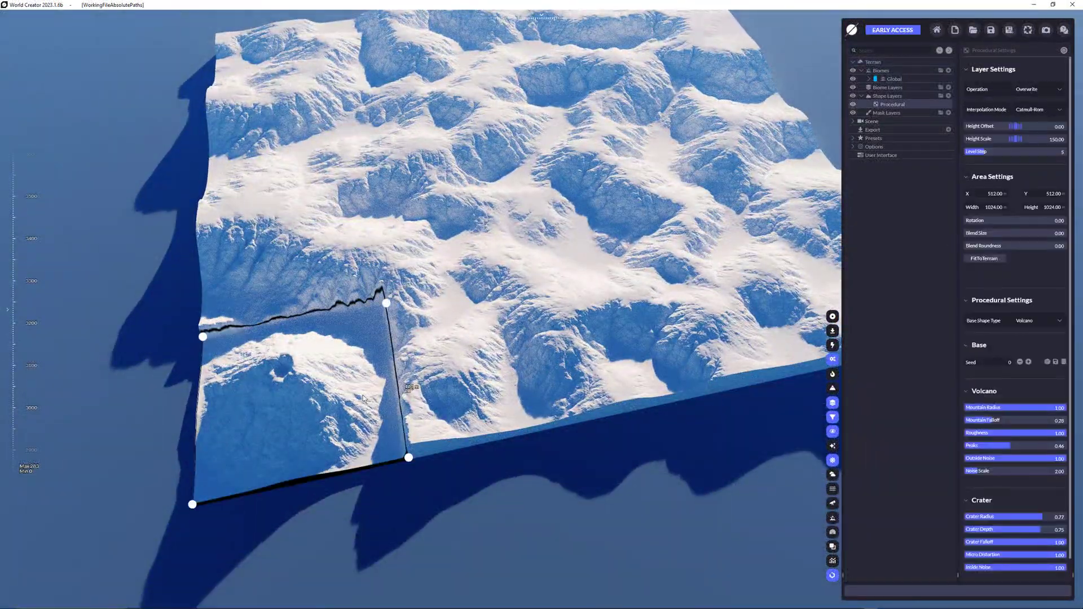
drag(363, 398, 490, 238)
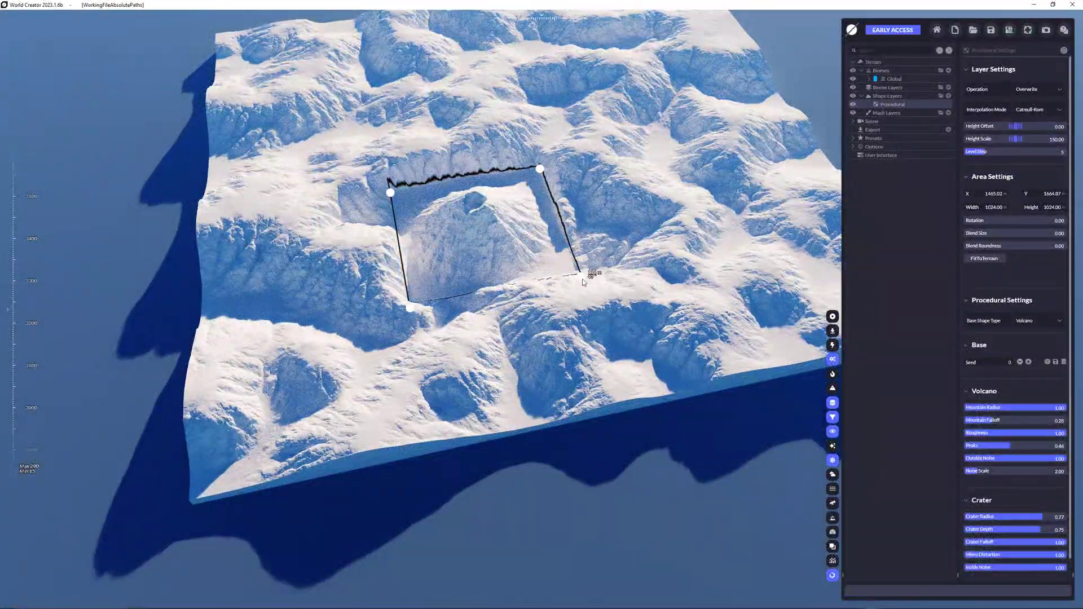
drag(583, 282, 640, 324)
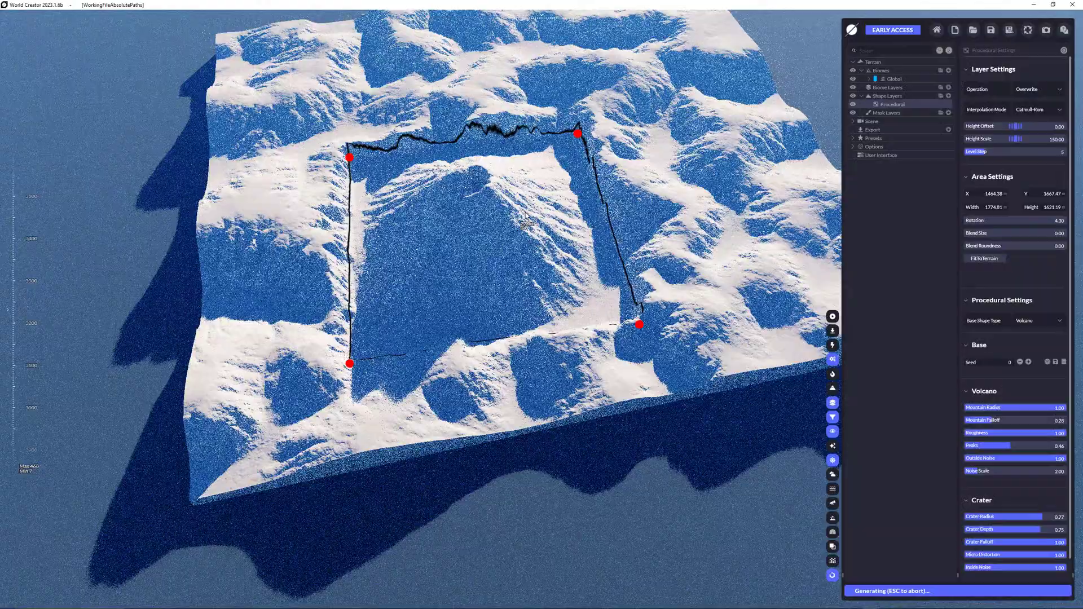
drag(525, 216, 536, 192)
Set the volcano layer's blend size to 0.59, rotate its area to about 43.5 degrees, and shift it to about X 1572, Y 1675
mouse_move(971, 233)
mouse_down()
mouse_move(1018, 234)
mouse_move(959, 234)
mouse_up()
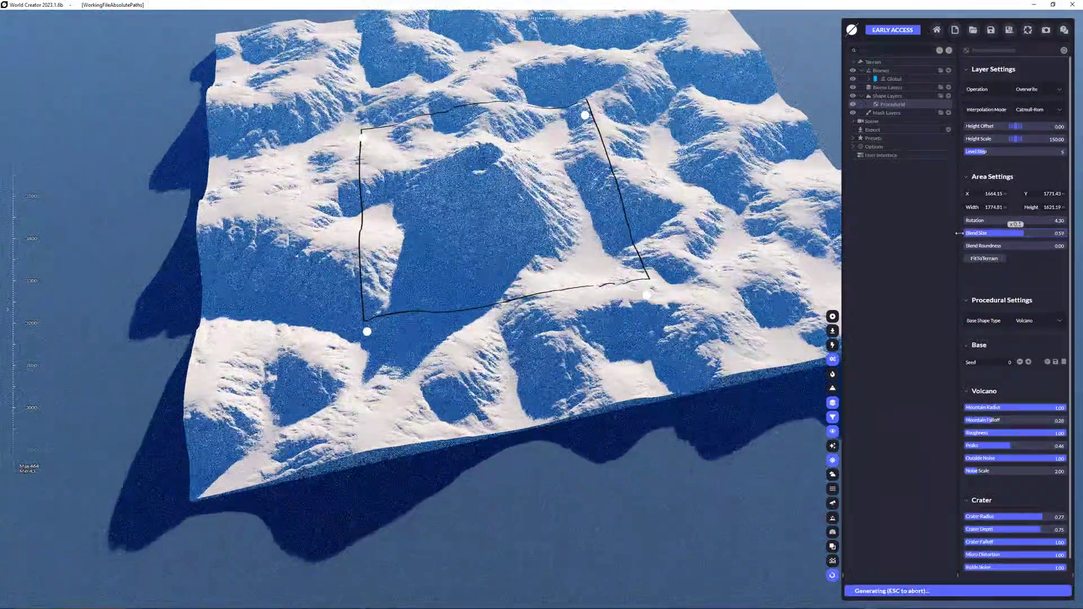
drag(524, 203, 492, 217)
drag(533, 340, 431, 395)
drag(473, 279, 471, 290)
Change the procedural layer's base shape type to Cliff and fit its area to the terrain
click(1040, 321)
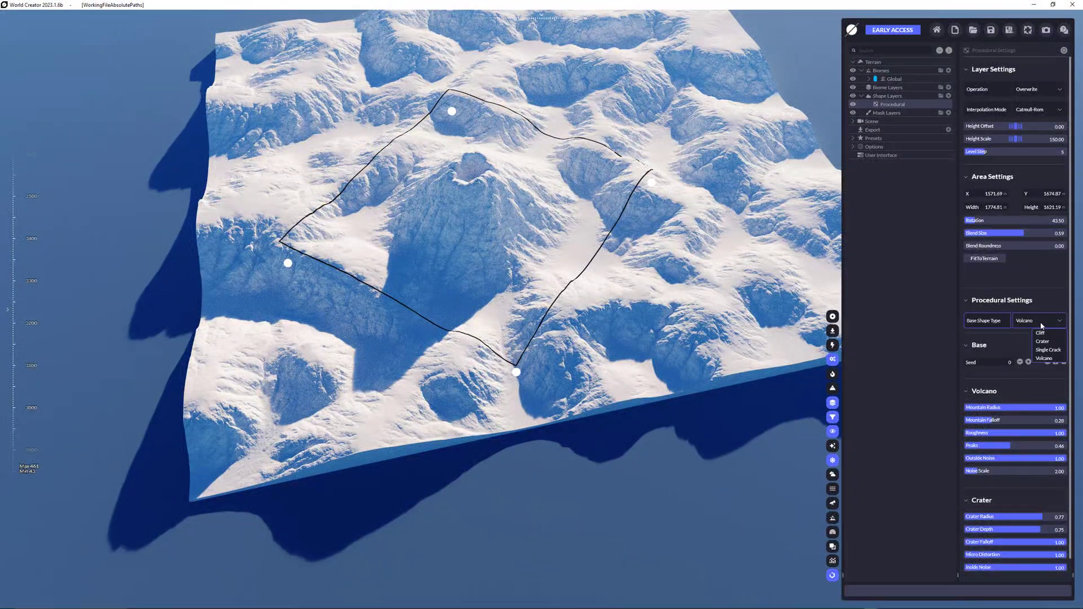
click(1040, 333)
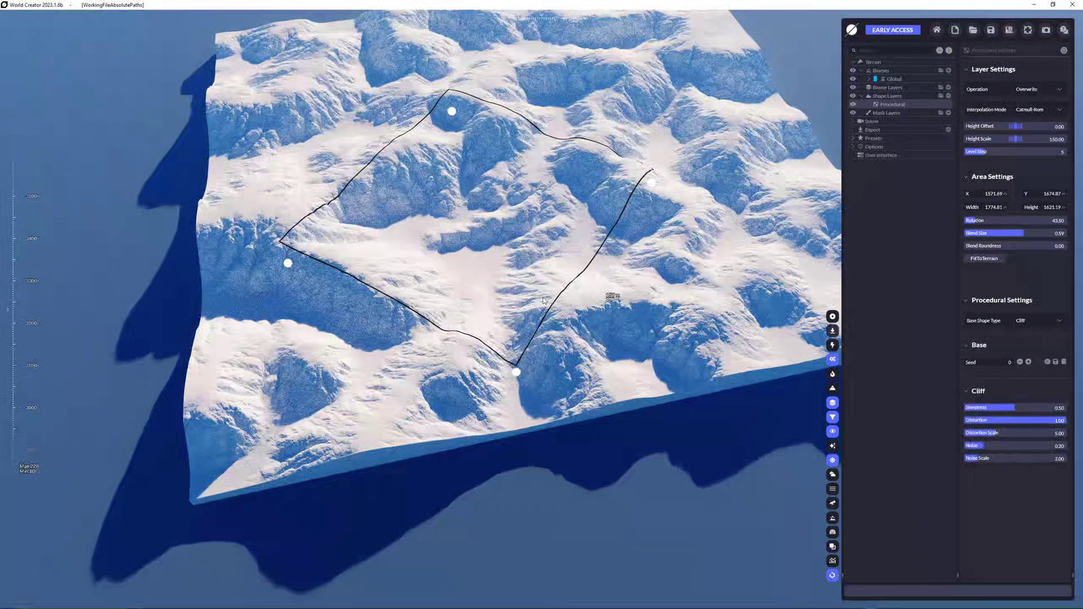
drag(438, 223, 330, 287)
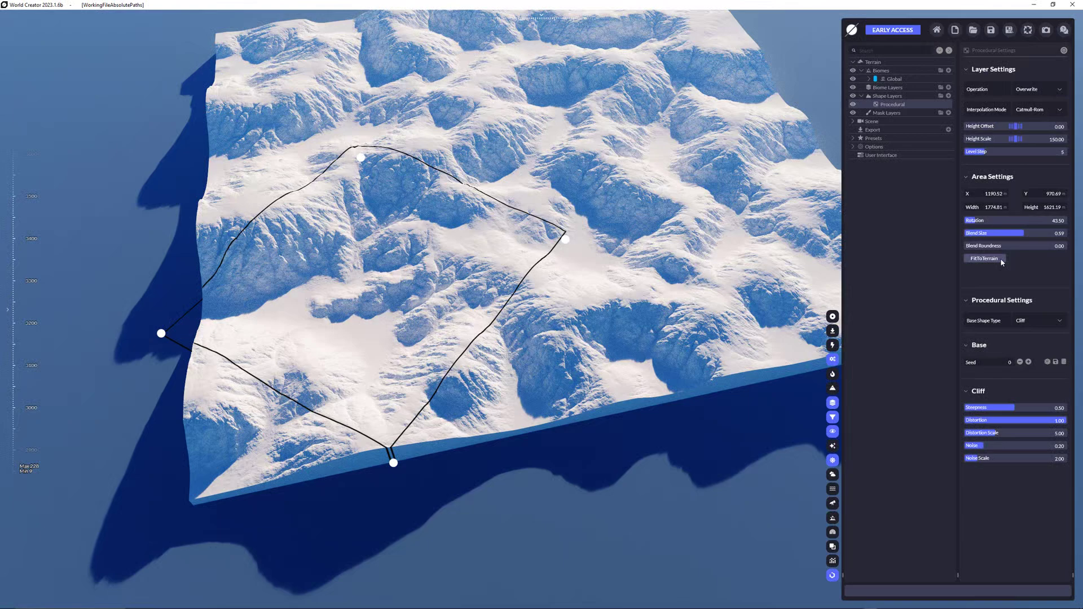
click(1000, 258)
middle_drag(635, 221, 570, 294)
scroll(704, 299, down, 3)
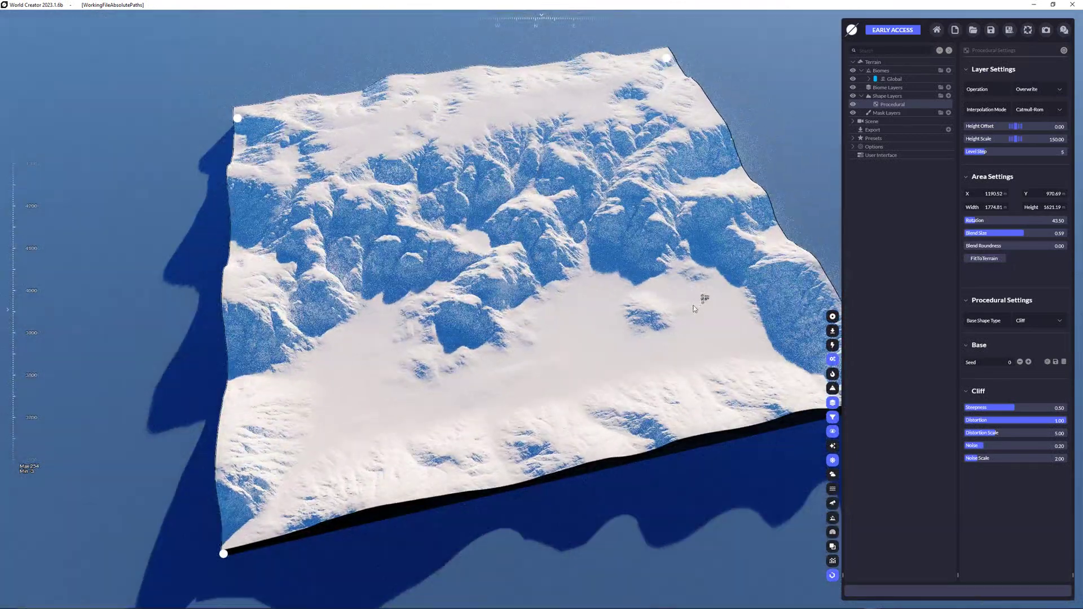
middle_drag(703, 300, 555, 275)
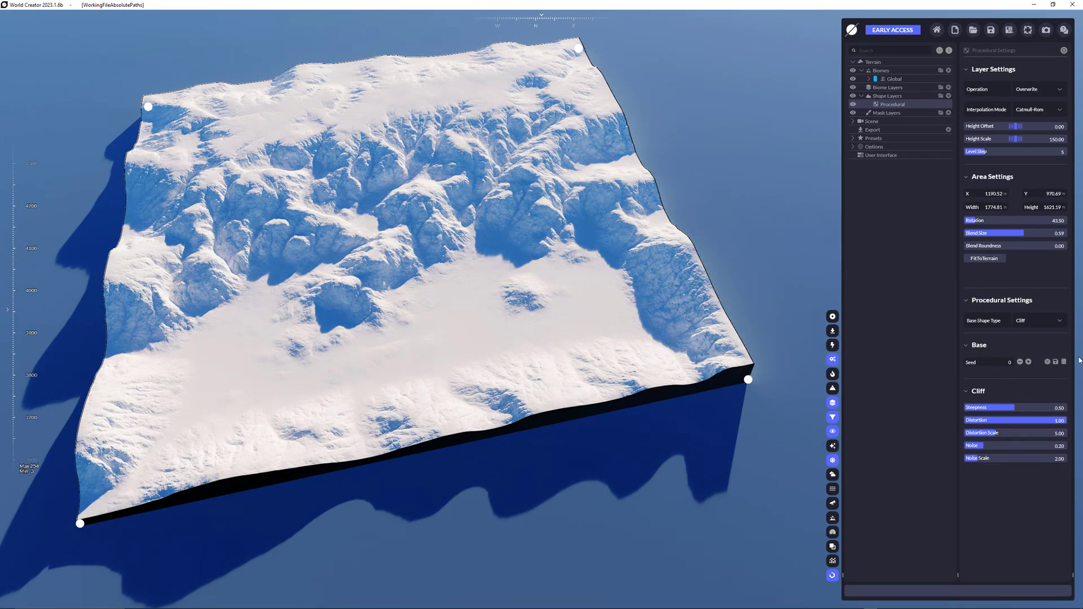
Set the cliff shape's seed to 4
click(1028, 362)
click(1027, 363)
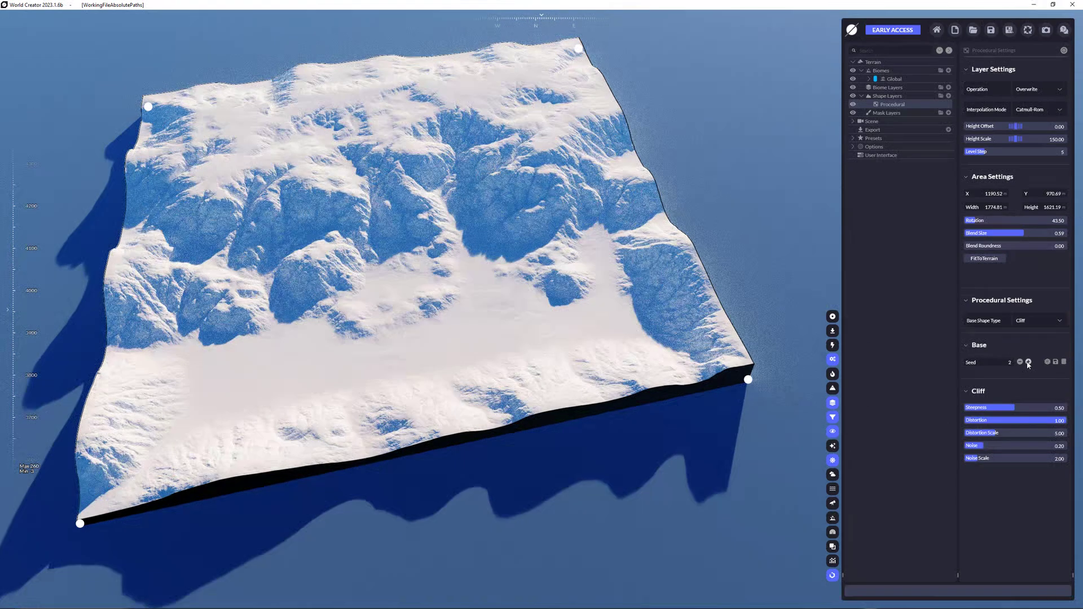
click(1028, 362)
click(1028, 362)
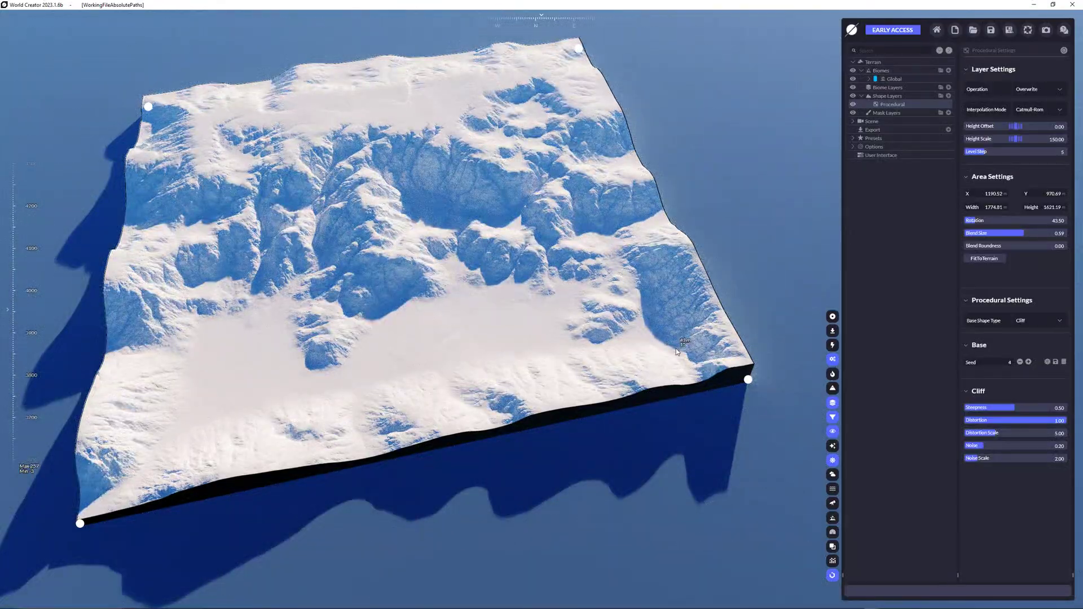
Enlarge the cliff layer's area beyond the terrain edges to about 5186 by 5193 and place it around X 1946, Y 1957
drag(747, 382, 860, 423)
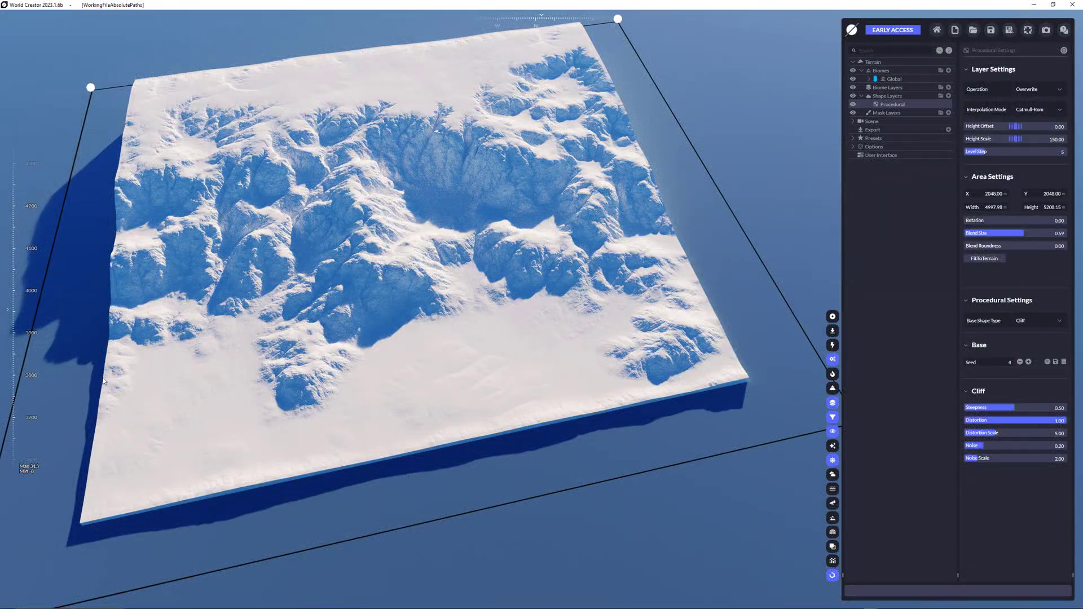
drag(326, 351, 450, 499)
scroll(708, 439, down, 5)
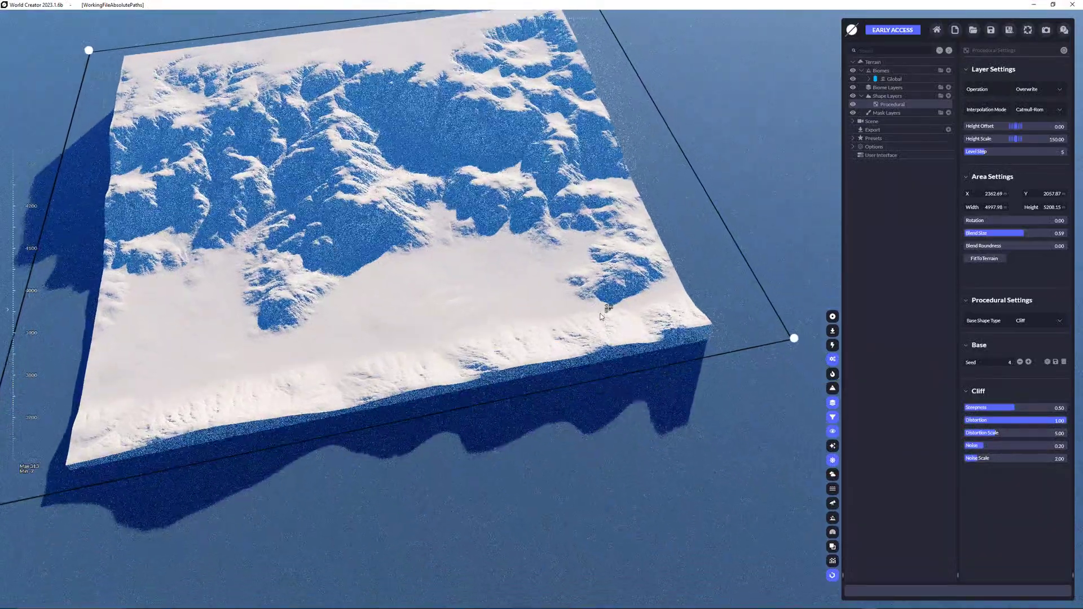
drag(757, 332, 803, 401)
drag(559, 292, 564, 319)
drag(805, 423, 771, 383)
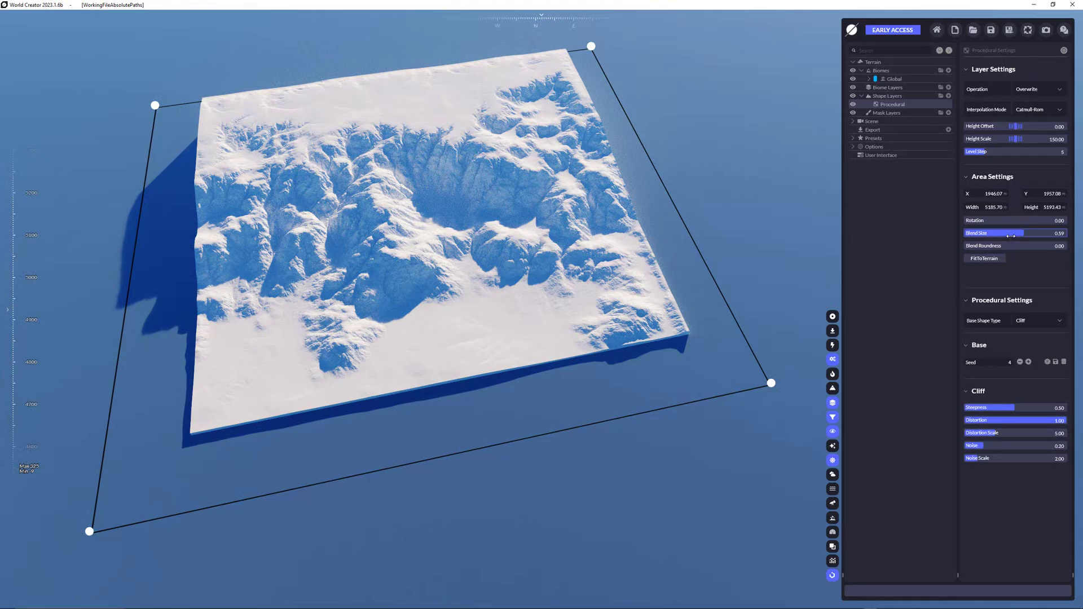
Set the cliff layer's blend size to 0 and move its area to about X 2183, Y 2018
drag(1013, 234, 963, 234)
drag(367, 252, 422, 250)
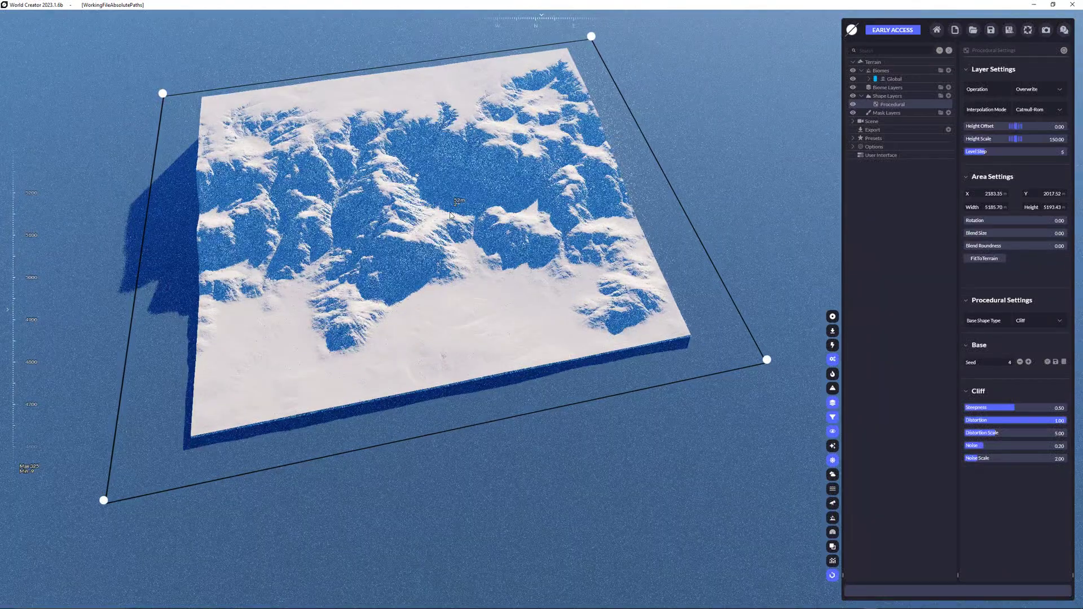
middle_drag(423, 251, 426, 292)
Switch the base shape type to Crater, shrink its area to about 4444 by 4228, and review the crater settings
click(1052, 321)
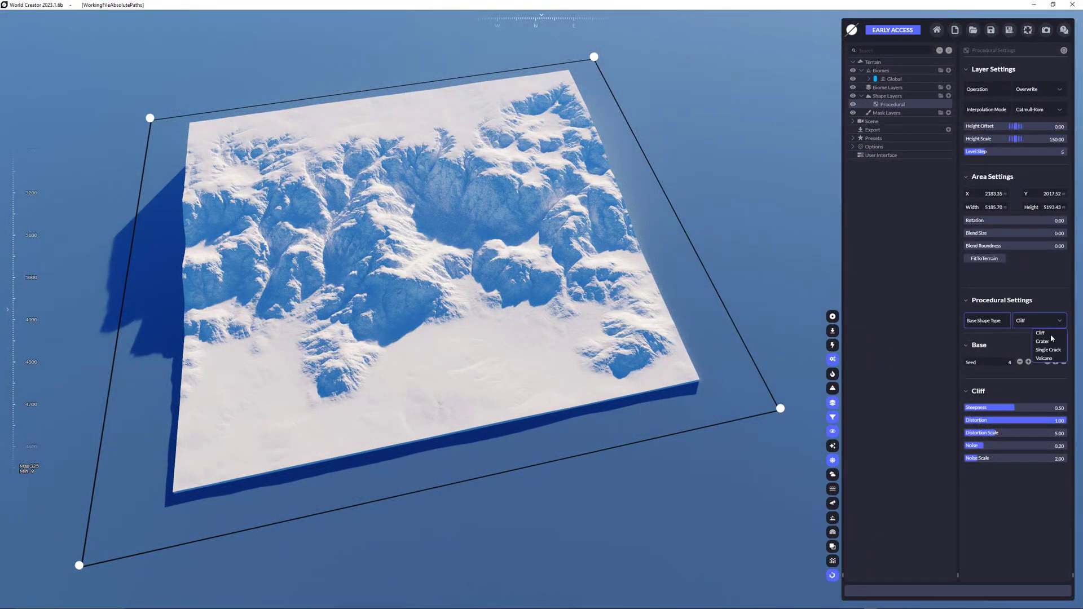
click(1047, 342)
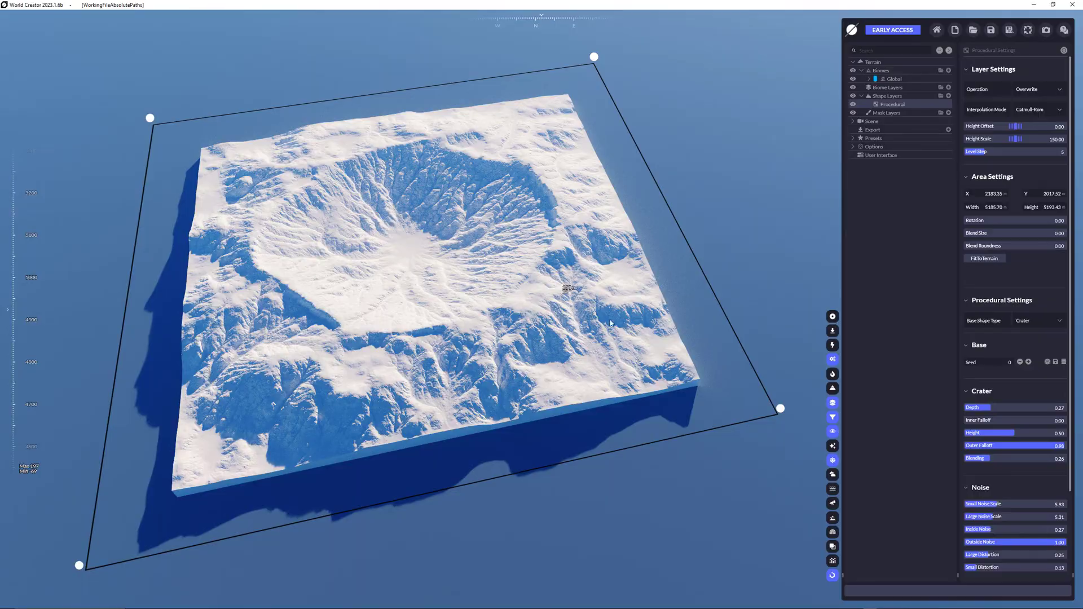
drag(780, 408, 706, 381)
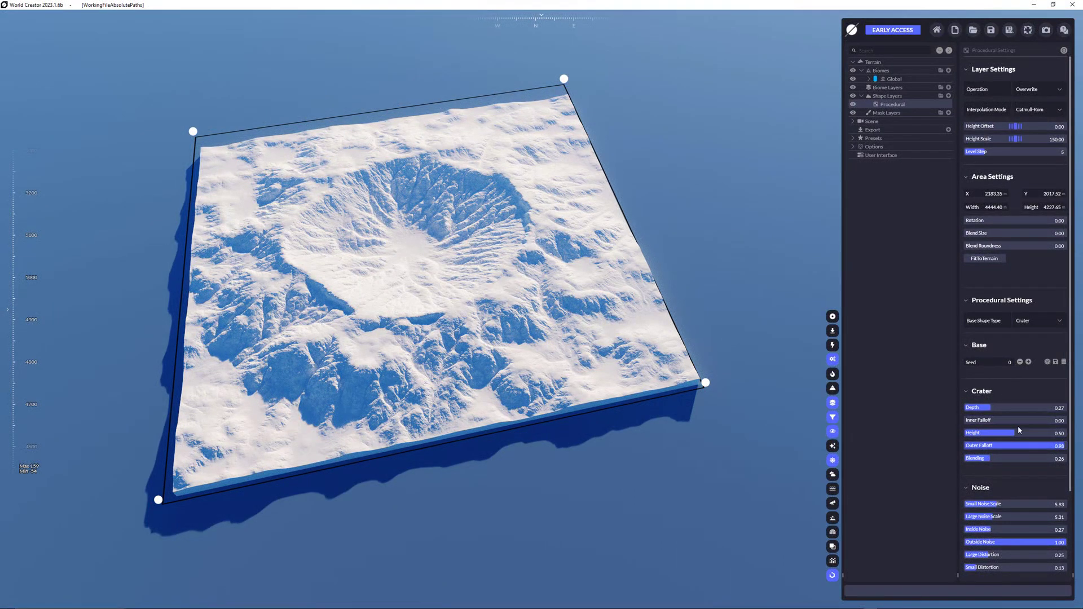
scroll(1020, 430, down, 2)
scroll(1018, 455, down, 2)
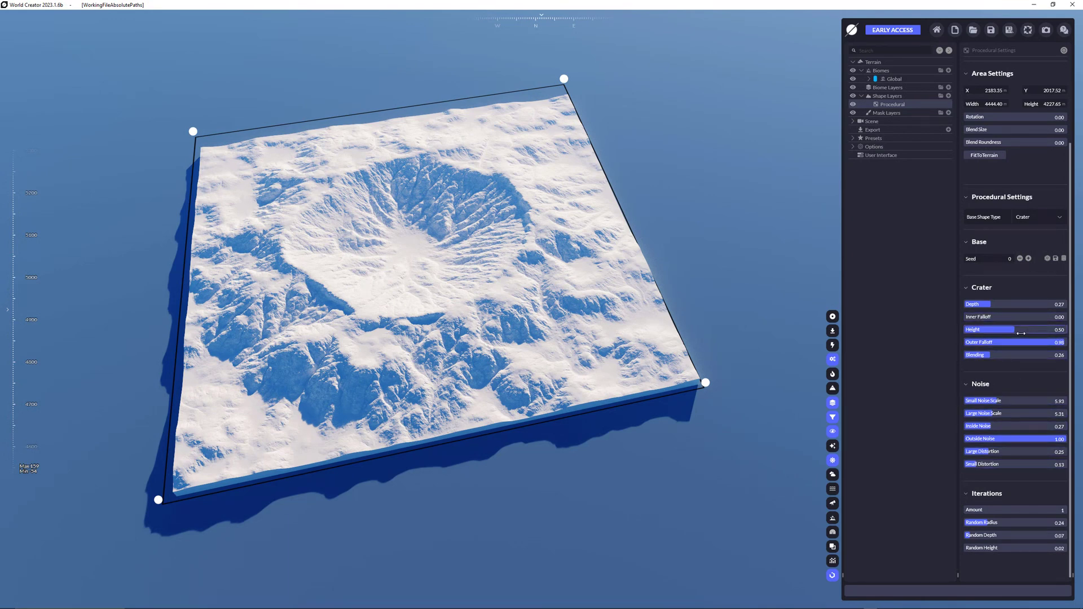
Switch the base shape type to Single Crack, shrink its area to about 4391 by 4183, and fit it to the terrain
click(1050, 217)
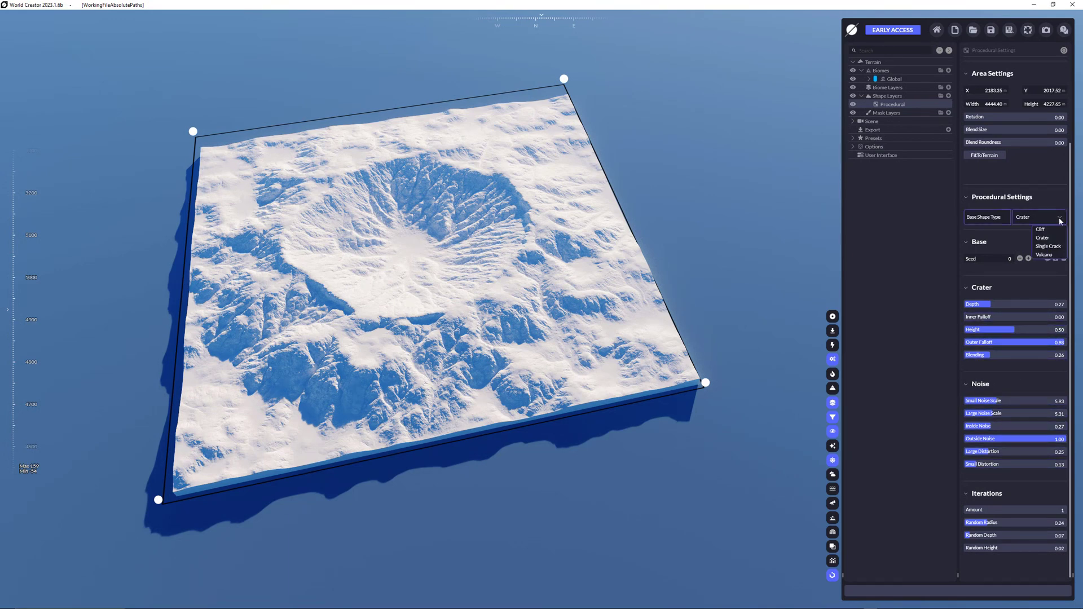
click(1050, 247)
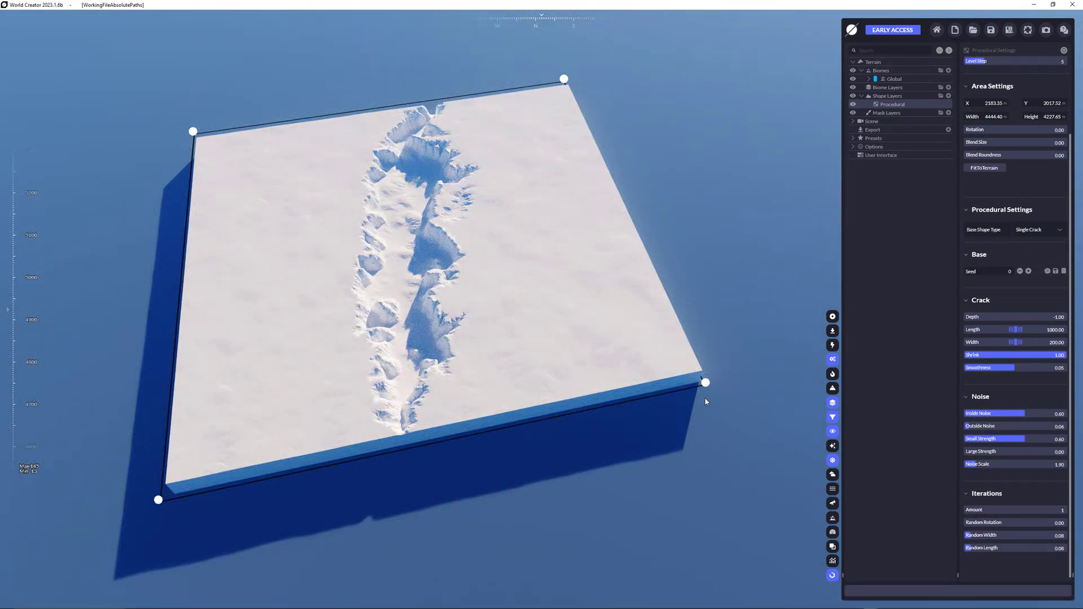
mouse_move(705, 383)
mouse_down()
mouse_move(691, 364)
mouse_move(702, 377)
mouse_up()
click(984, 168)
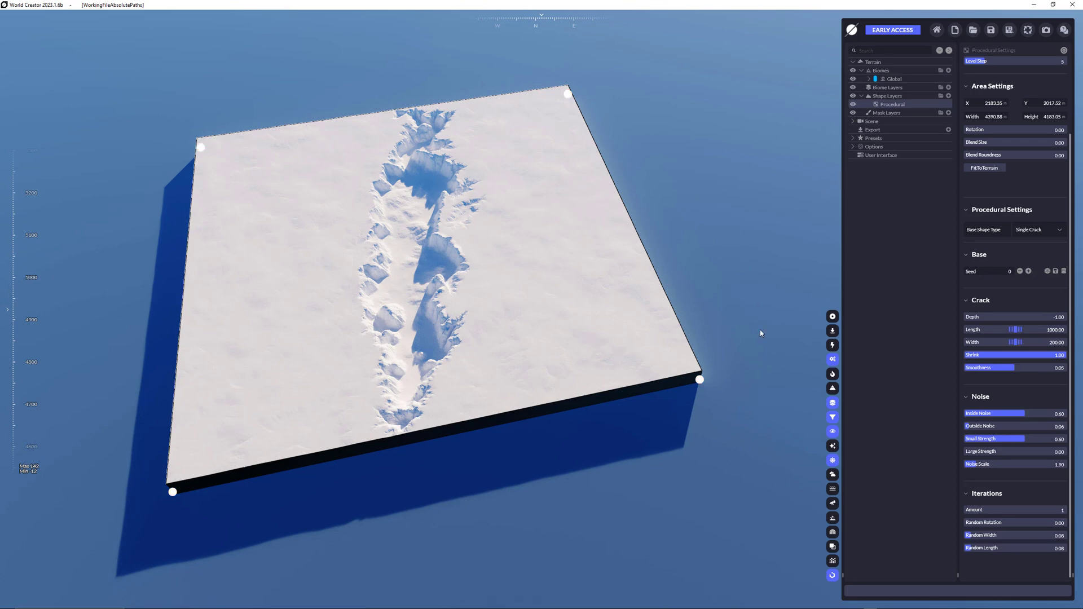
scroll(746, 231, up, 5)
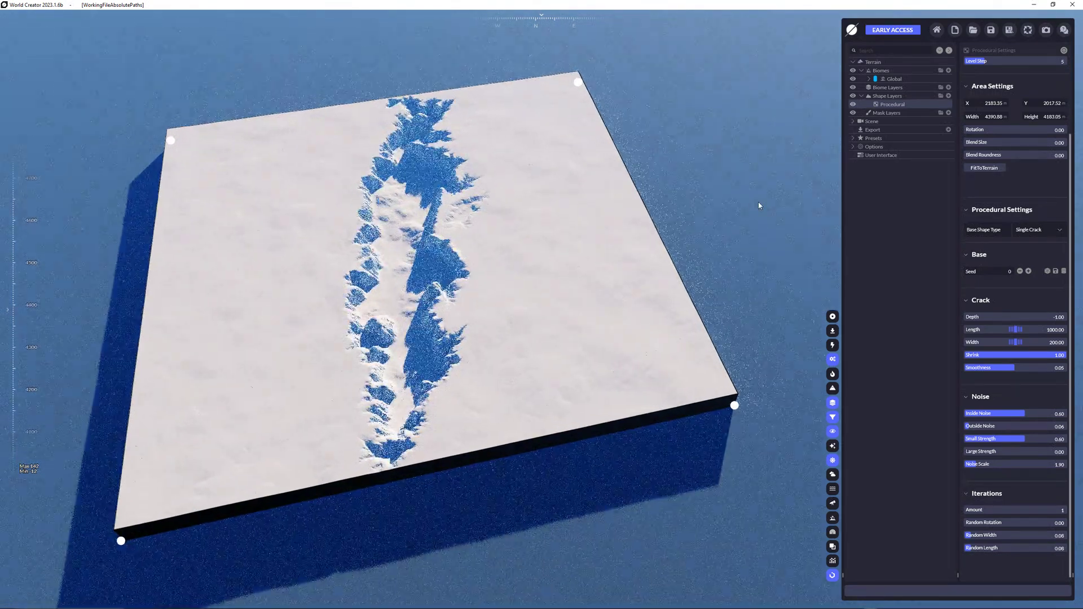
mouse_move(758, 206)
middle_down()
mouse_move(784, 185)
mouse_move(773, 204)
middle_up()
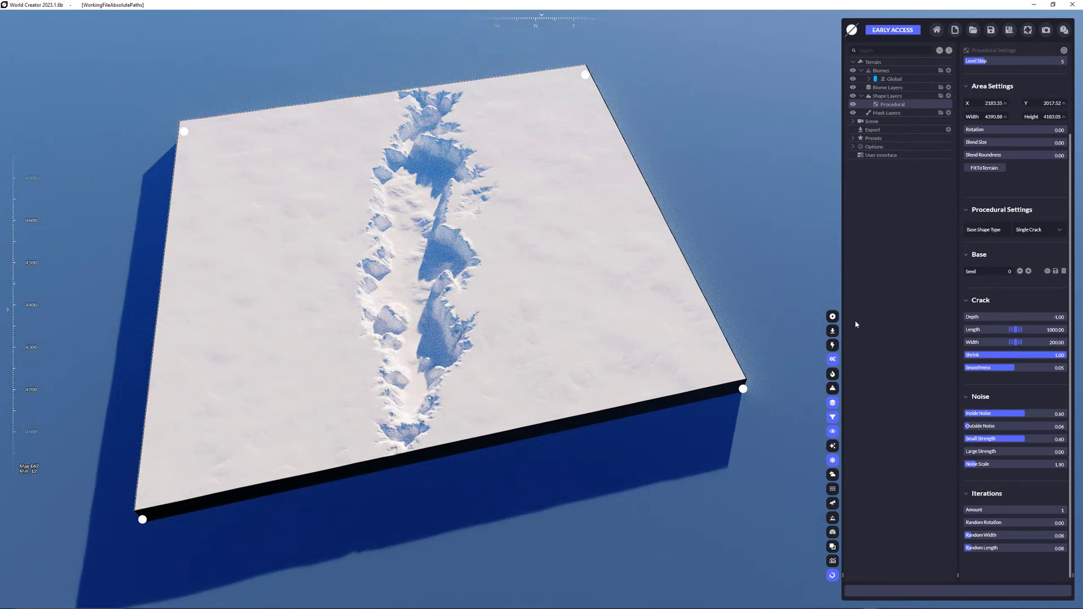